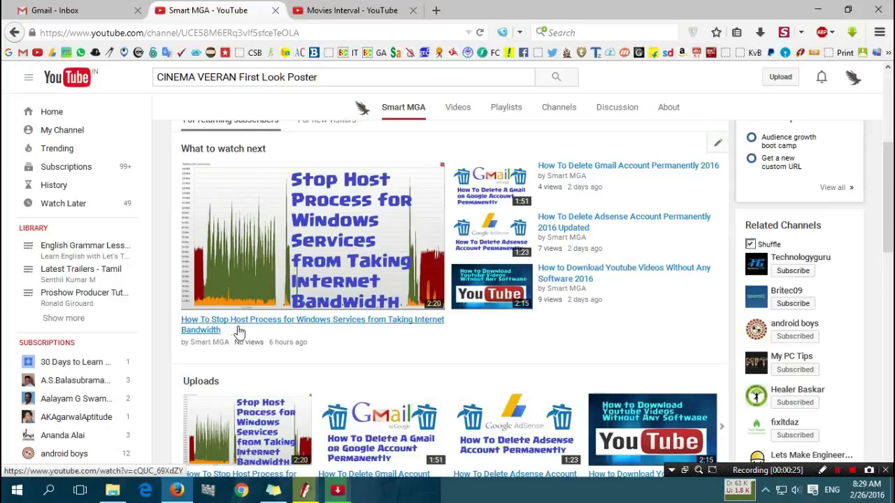
Minimize the browser window and refresh the desktop.
scroll(339, 360, up, 1)
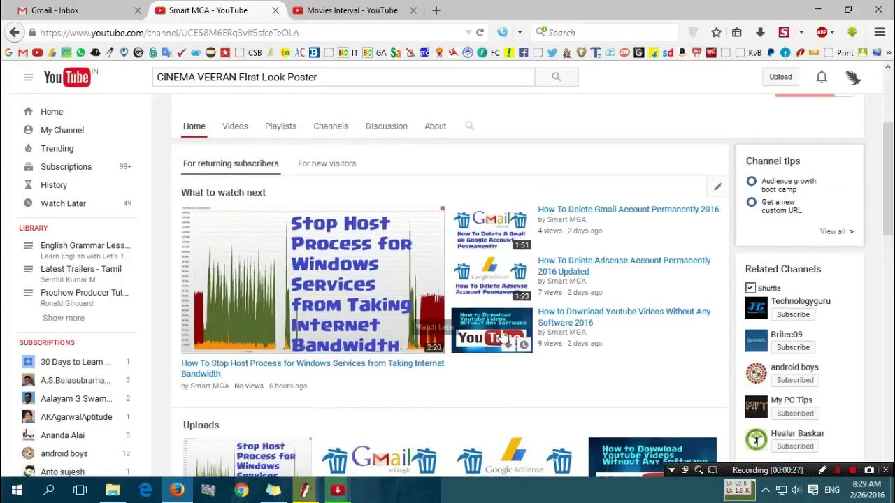
click(811, 8)
right_click(492, 125)
click(510, 161)
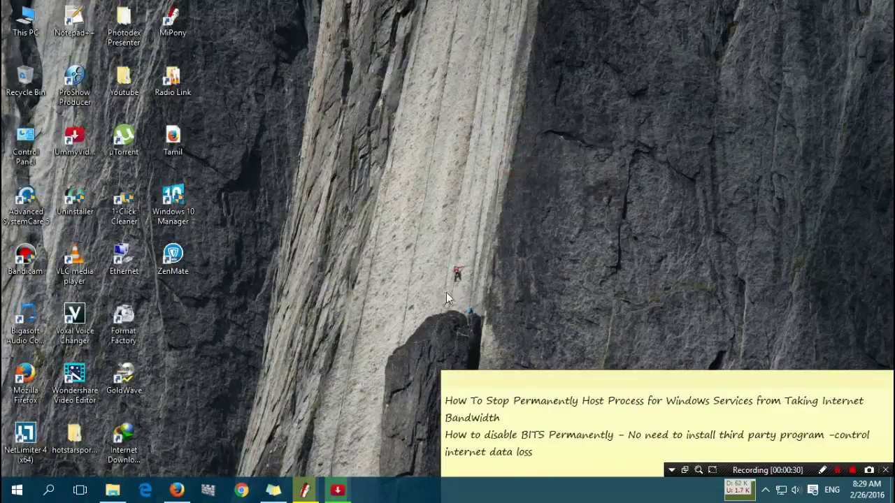
Launch Task Manager and open the Services console from its list of services.
right_click(555, 489)
click(600, 439)
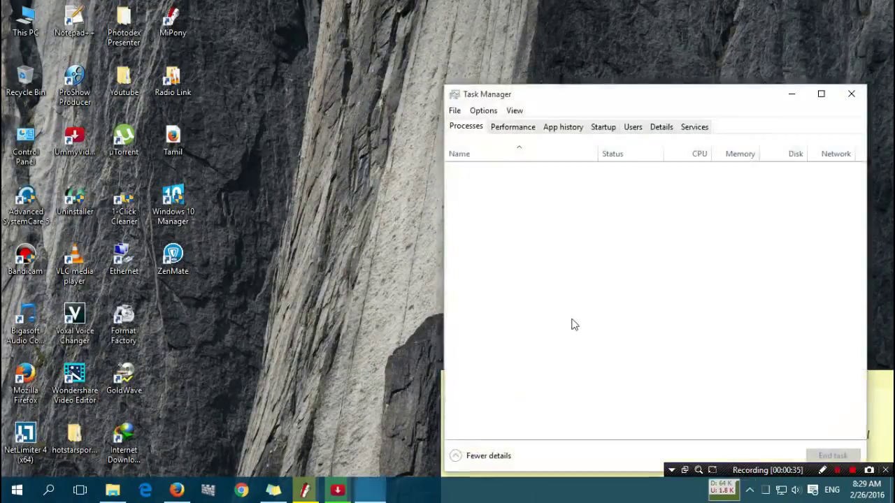
click(693, 129)
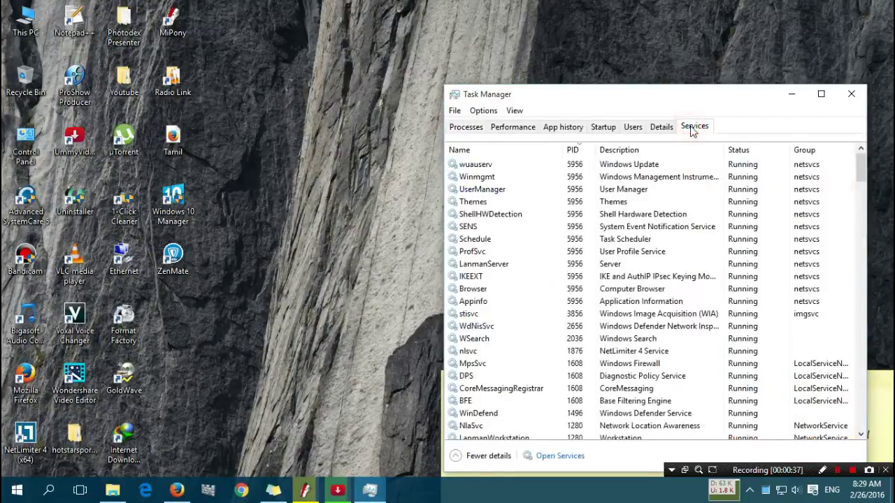
click(556, 458)
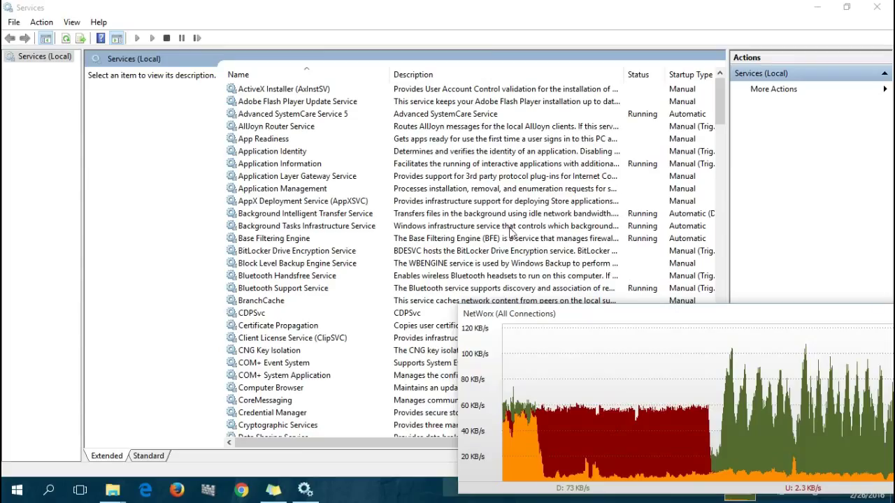
Set the startup type of the Background Intelligent Transfer Service to Disabled and save the change.
click(271, 201)
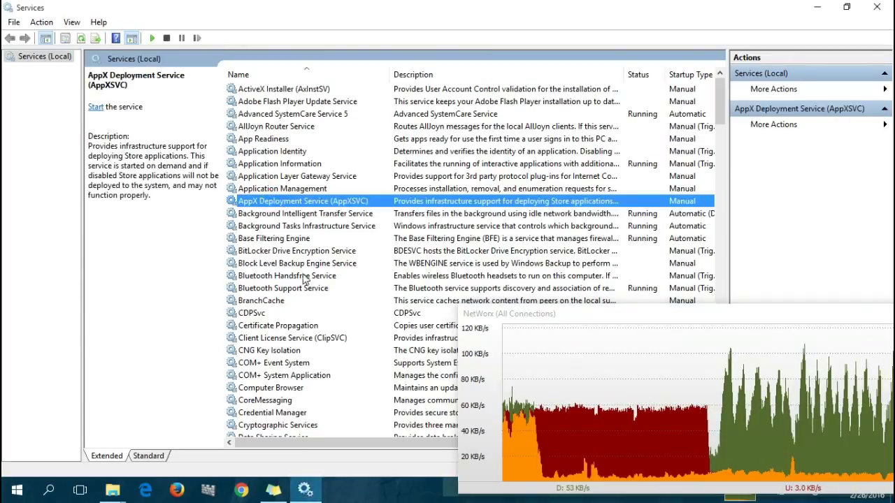
click(315, 215)
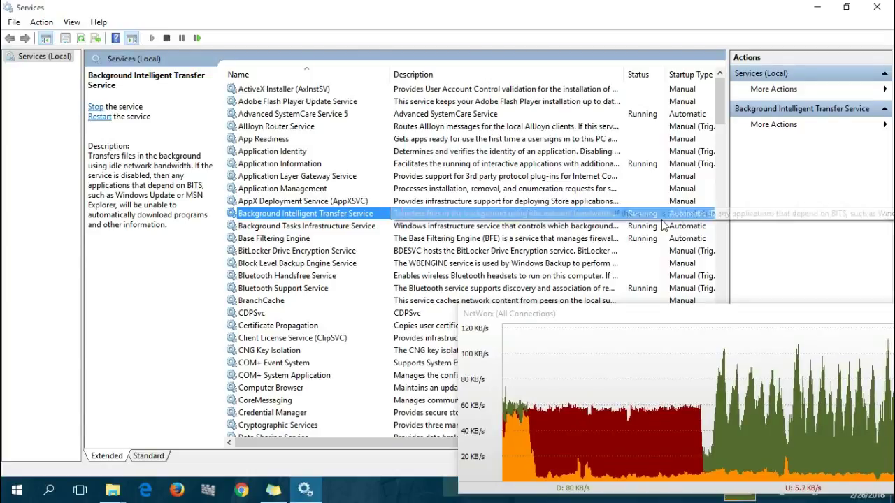
right_click(607, 216)
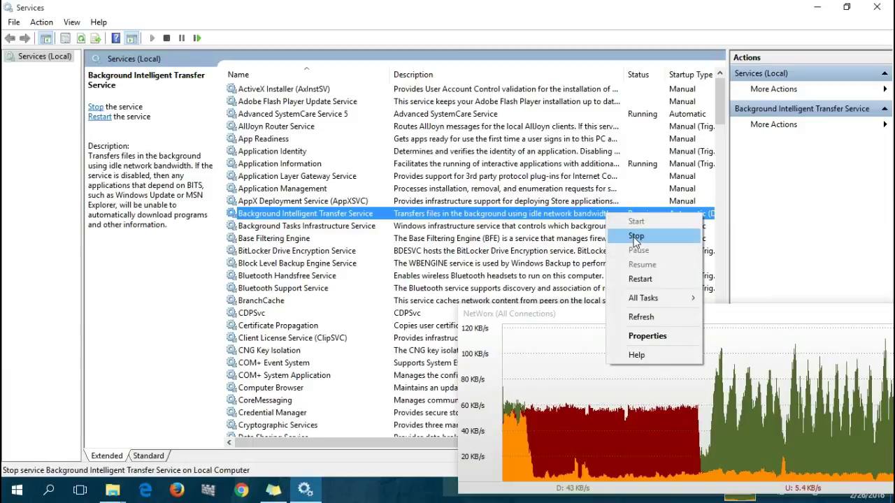
click(655, 338)
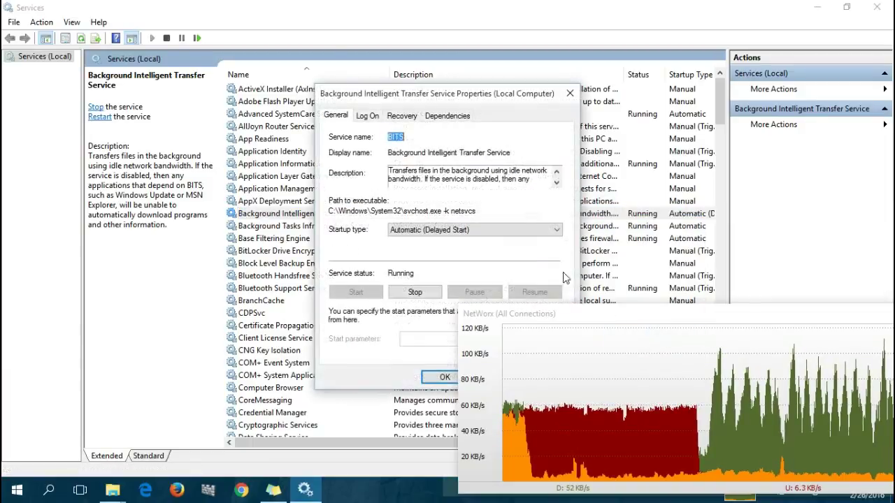
drag(429, 100, 180, 90)
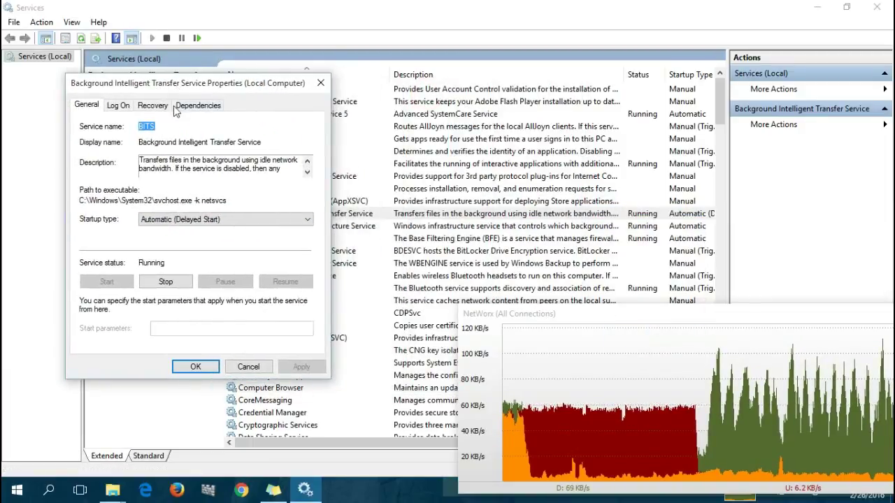
click(186, 221)
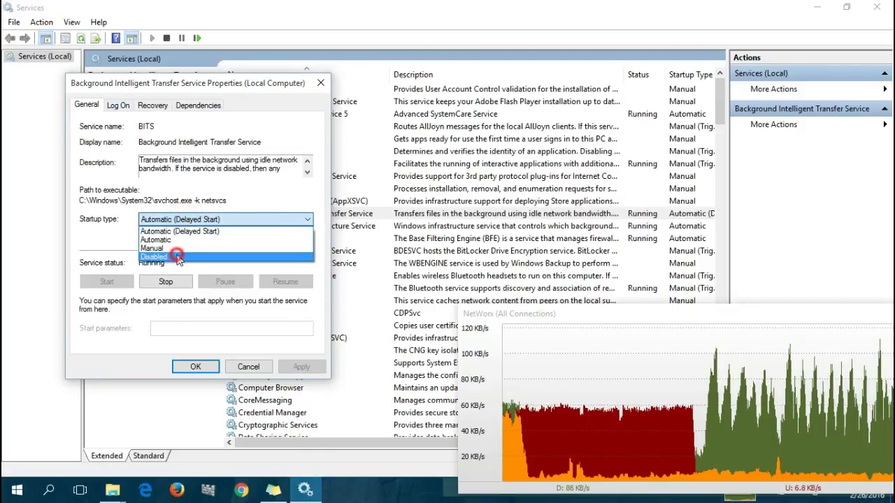
click(178, 258)
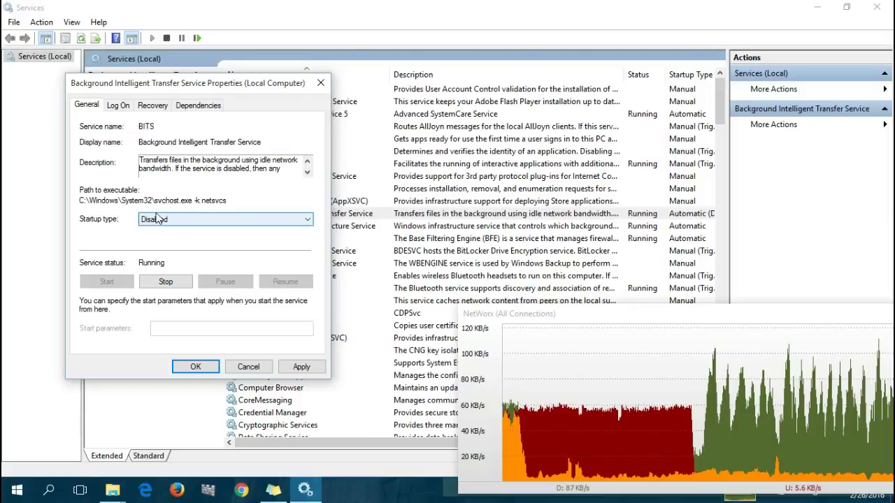
click(196, 368)
click(196, 368)
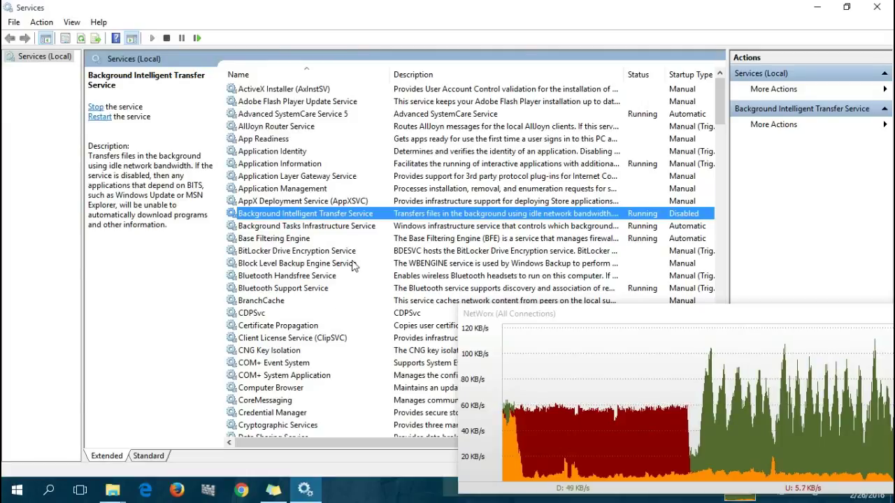
Move the NetWorx graph below the service's row and stop the Background Intelligent Transfer Service.
drag(742, 324, 532, 249)
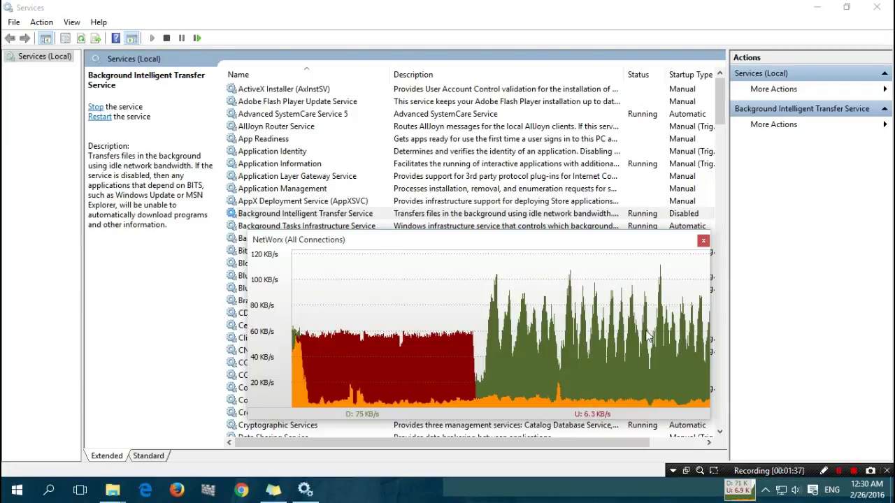
right_click(519, 217)
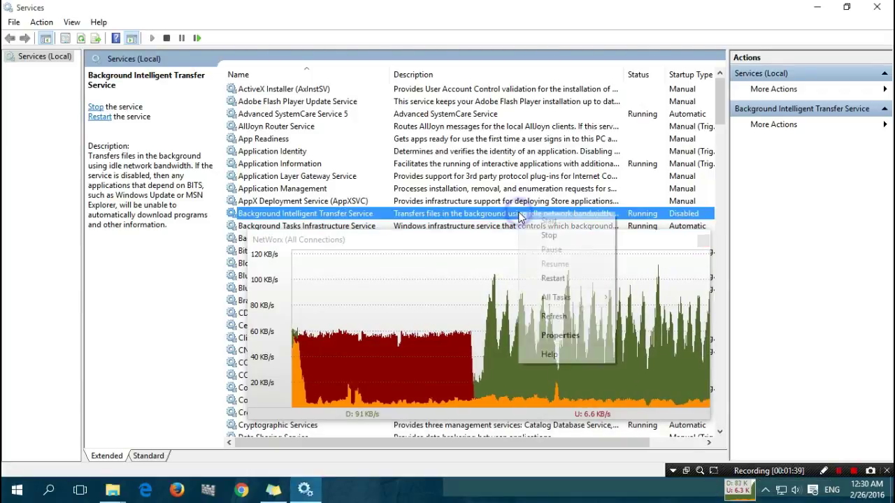
click(568, 240)
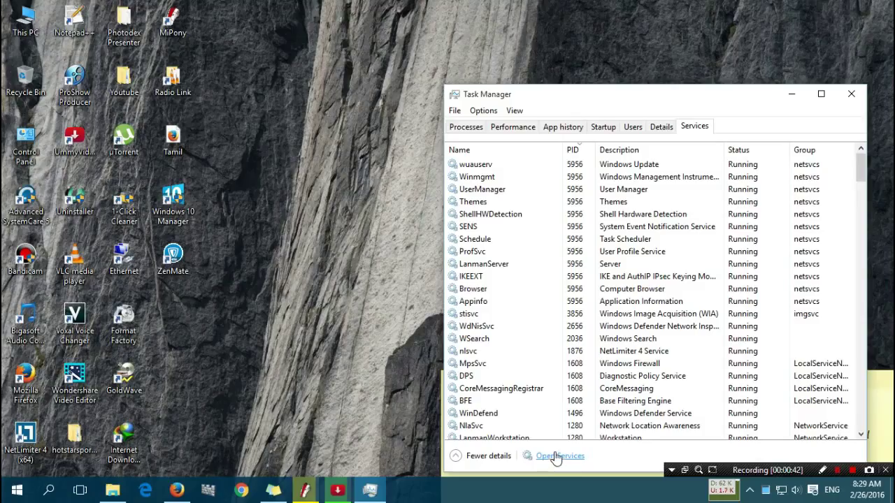
Open the Services console from Task Manager again and show the Background Intelligent Transfer Service's properties.
click(560, 455)
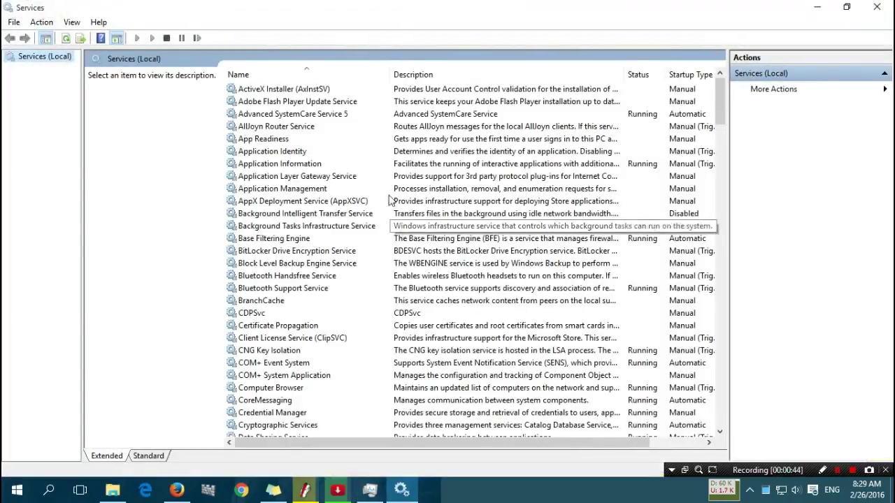
click(298, 214)
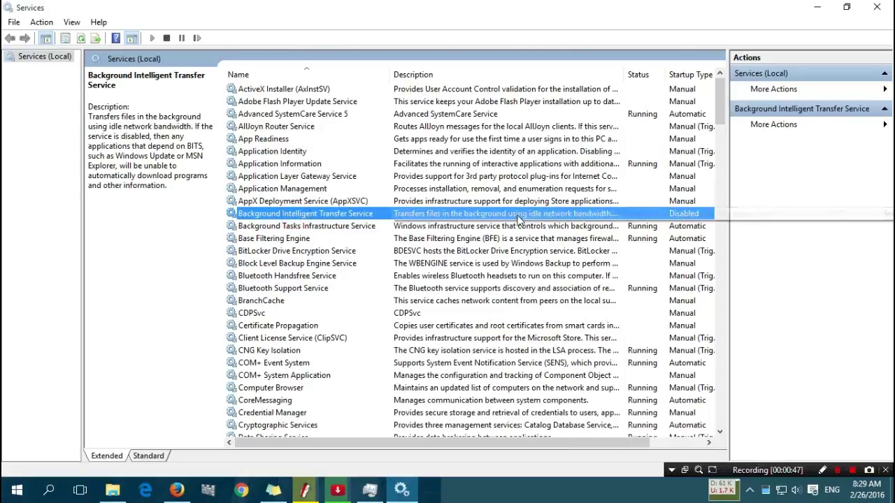
right_click(559, 218)
click(598, 337)
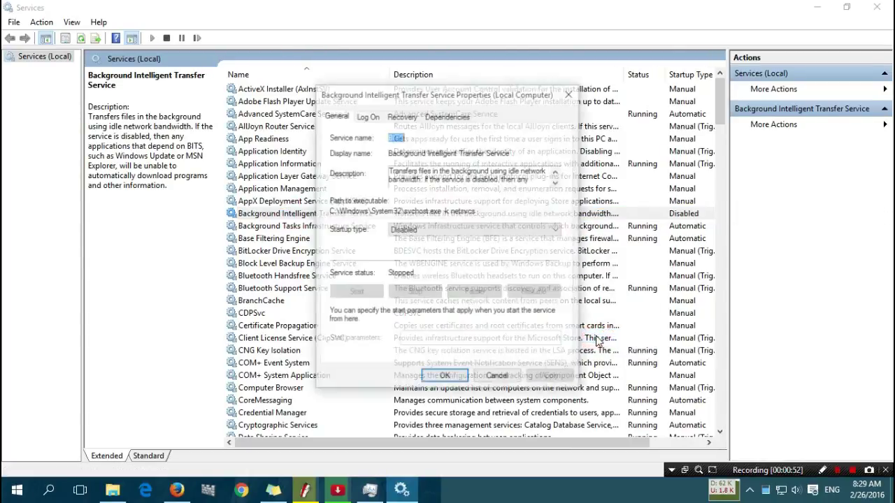
Set the service's first, second and subsequent failure responses to Take No Action, reset the fail count after 0 days, and save.
click(403, 118)
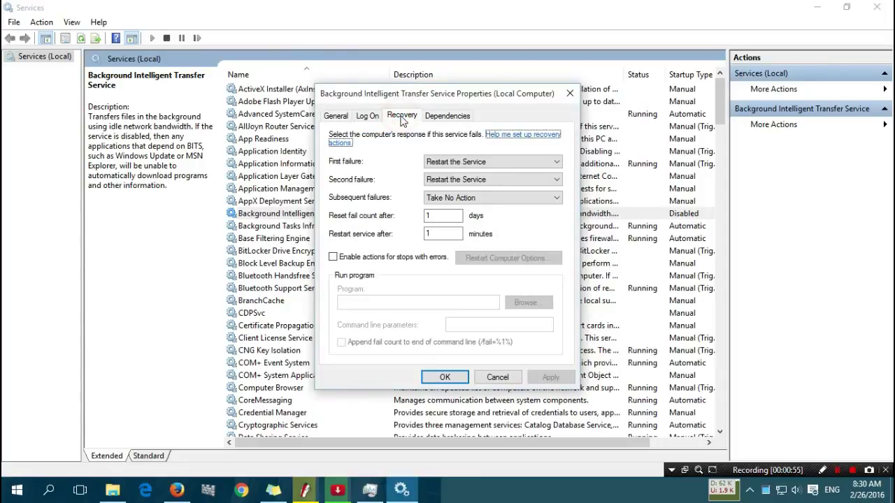
click(474, 162)
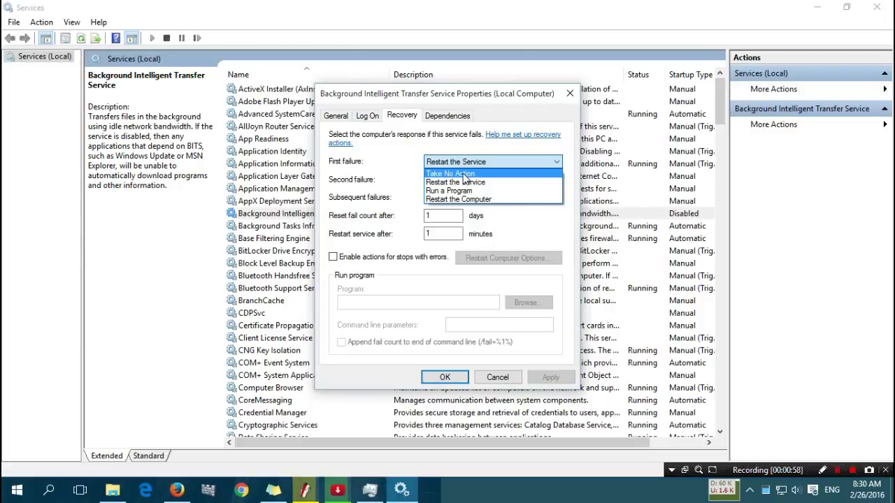
click(463, 174)
click(465, 180)
click(459, 193)
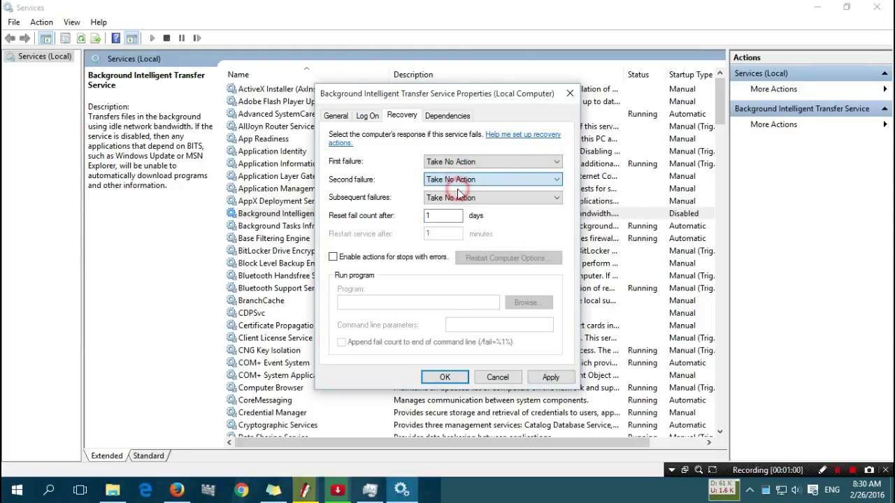
click(467, 199)
click(463, 206)
click(440, 217)
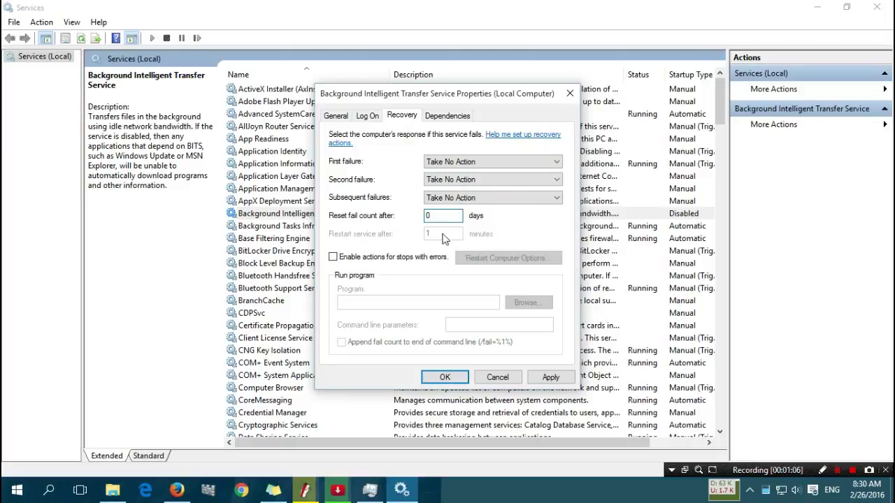
click(547, 378)
click(444, 377)
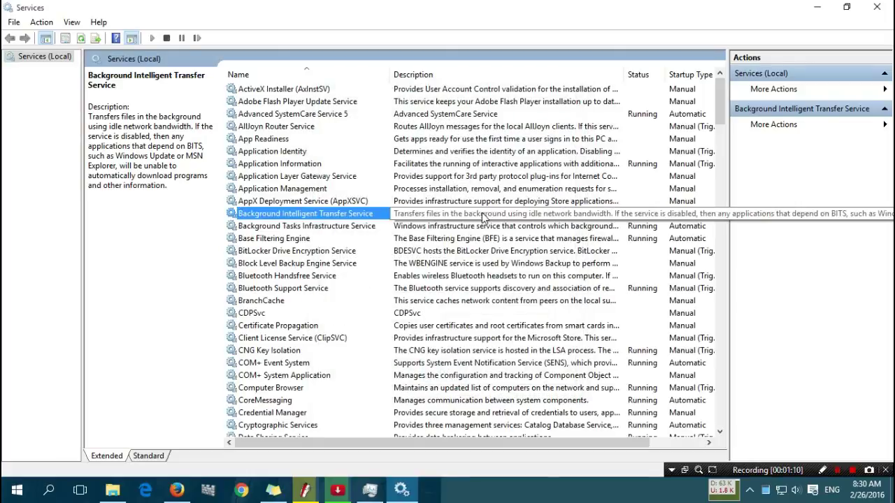
Find the Windows Update service and set the startup type in its properties to Disabled.
mouse_move(720, 115)
mouse_down()
mouse_move(730, 165)
mouse_move(727, 409)
mouse_up()
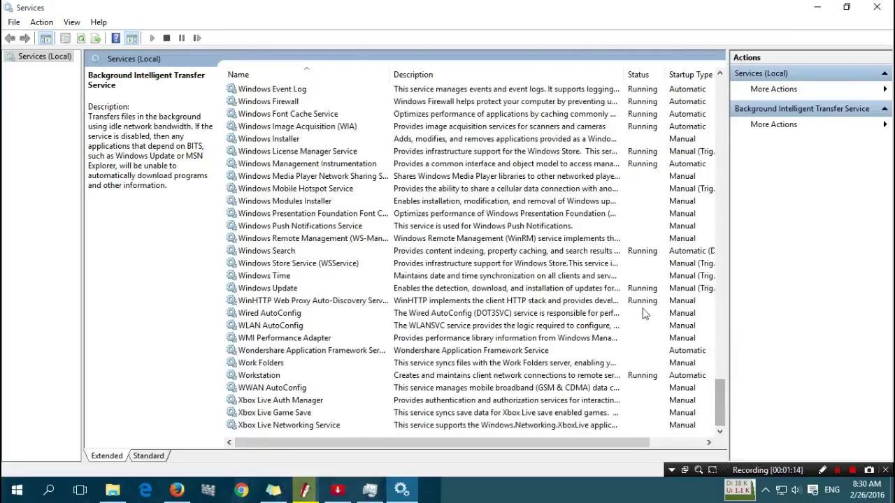
click(333, 291)
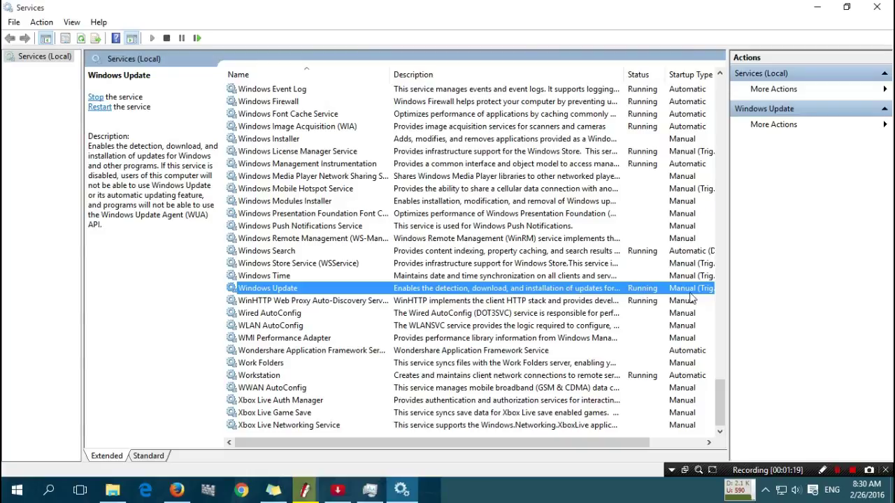
right_click(647, 290)
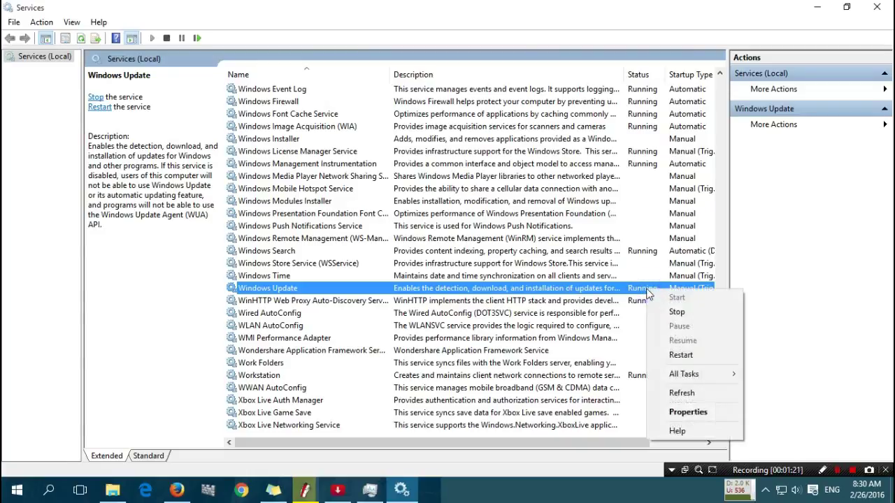
click(689, 414)
click(437, 230)
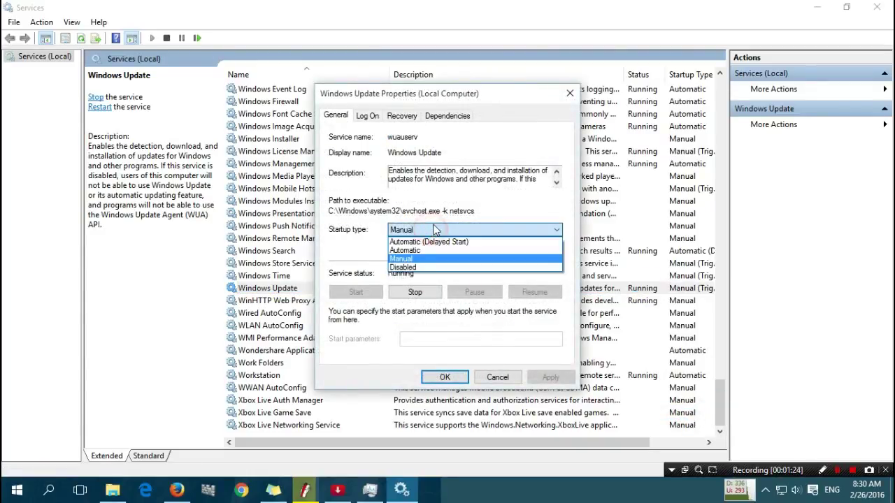
click(423, 268)
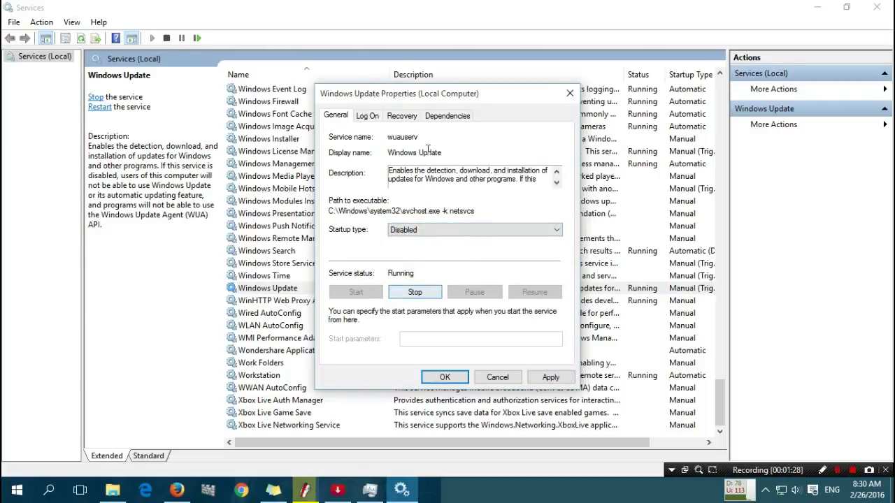
Set Windows Update's first failure response to Take No Action and its fail count reset to 0 days.
click(402, 117)
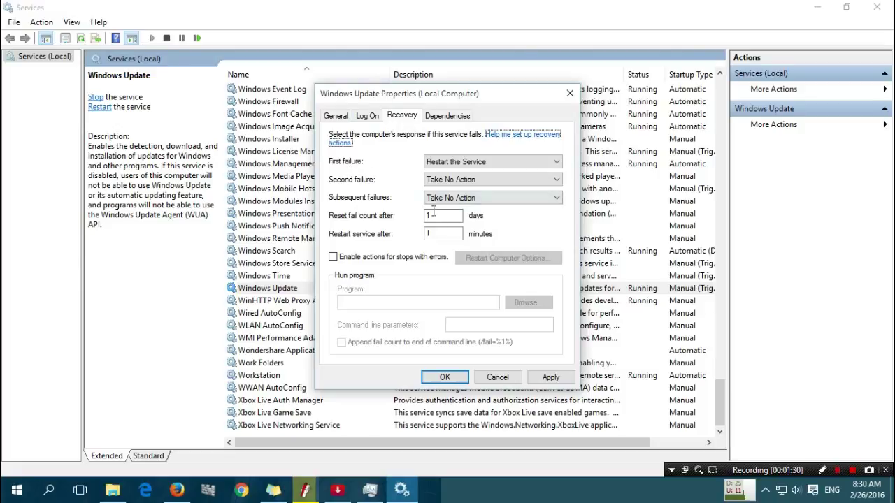
click(455, 161)
click(451, 172)
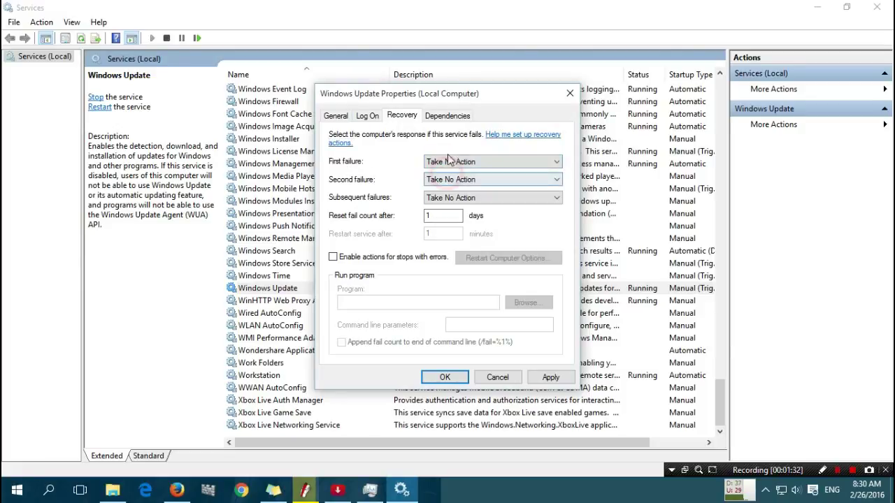
double_click(430, 215)
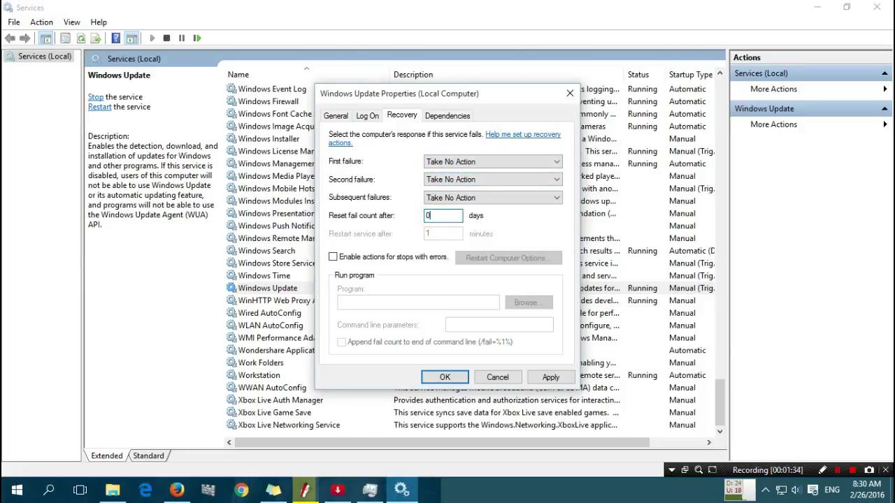
Try to stop the Windows Update service from its general properties, dismiss the message, and save the property changes.
click(367, 116)
click(337, 117)
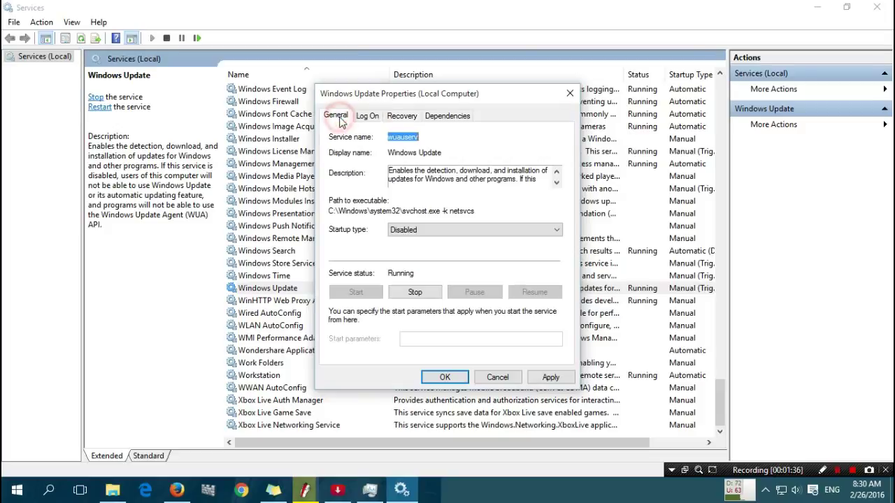
click(444, 378)
click(416, 291)
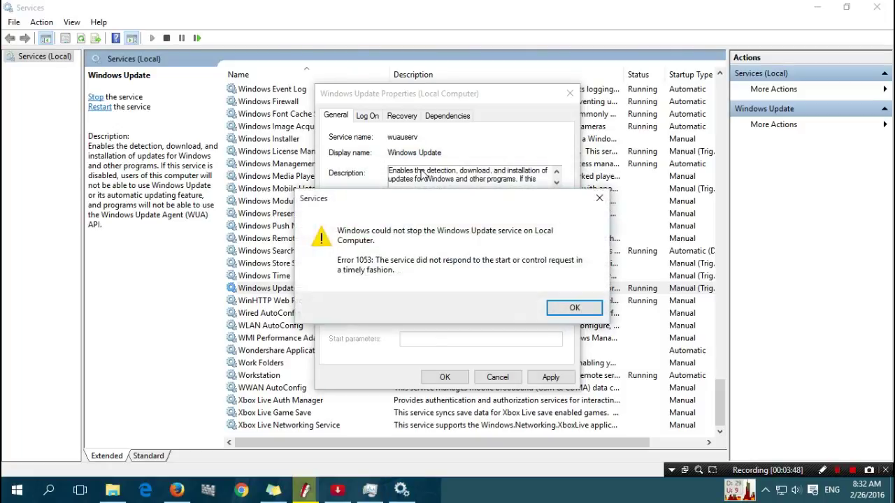
click(572, 309)
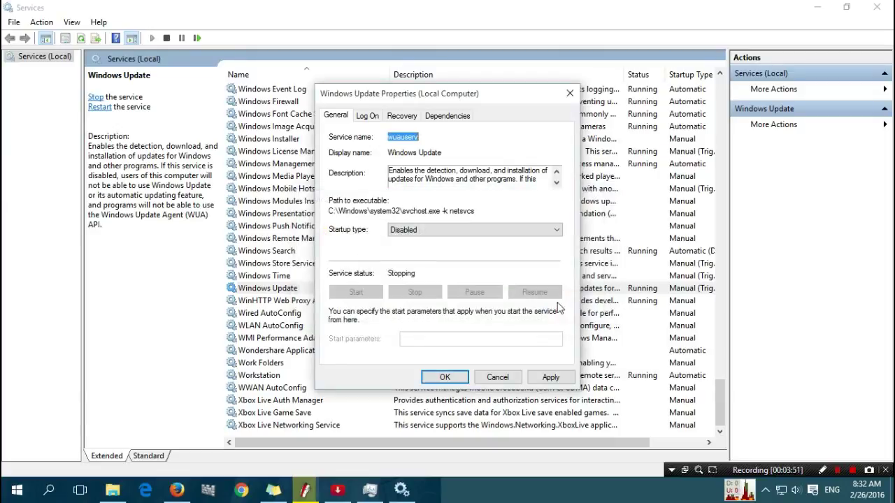
click(457, 376)
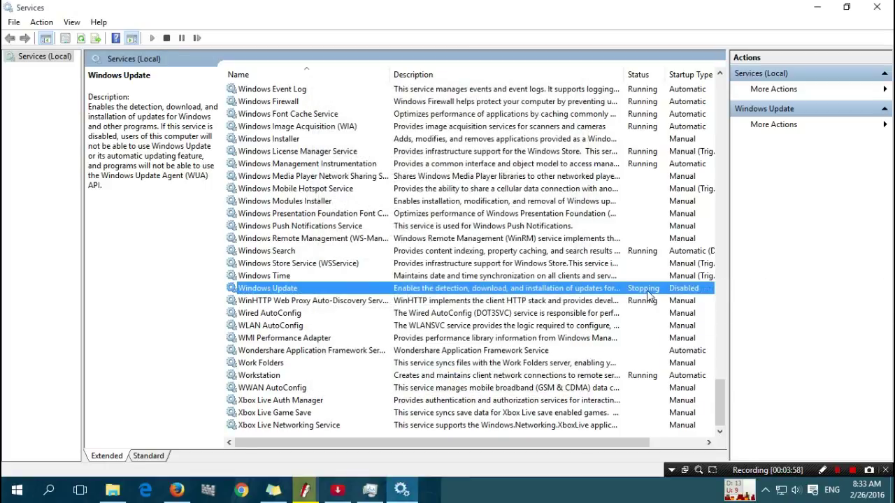
drag(575, 438, 491, 418)
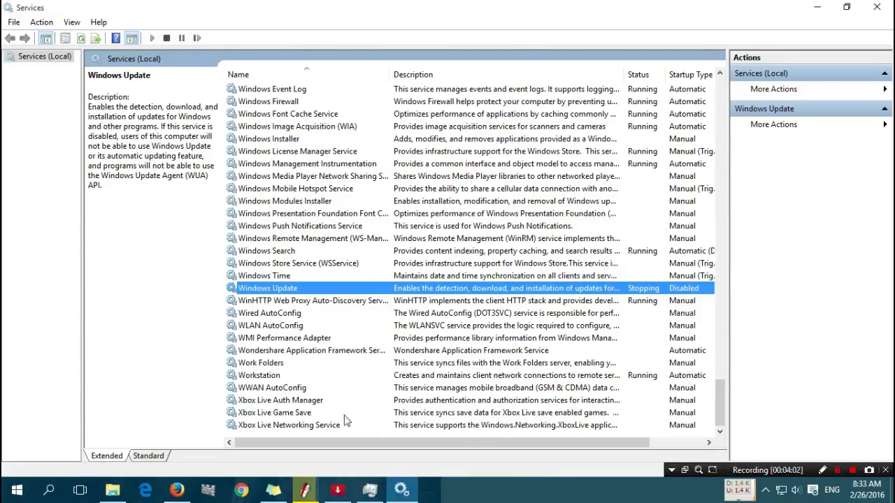